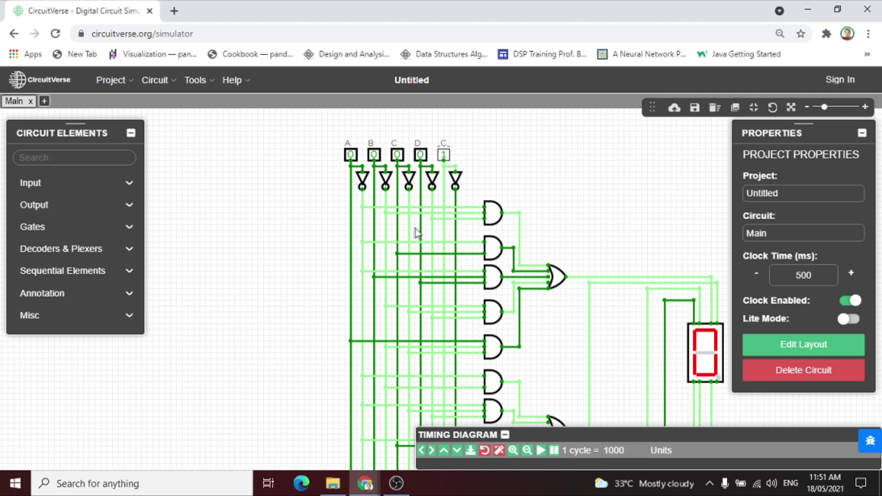
# Place the first two D flip-flops side by side, left of the decoder gates.
pyautogui.click(67, 281)
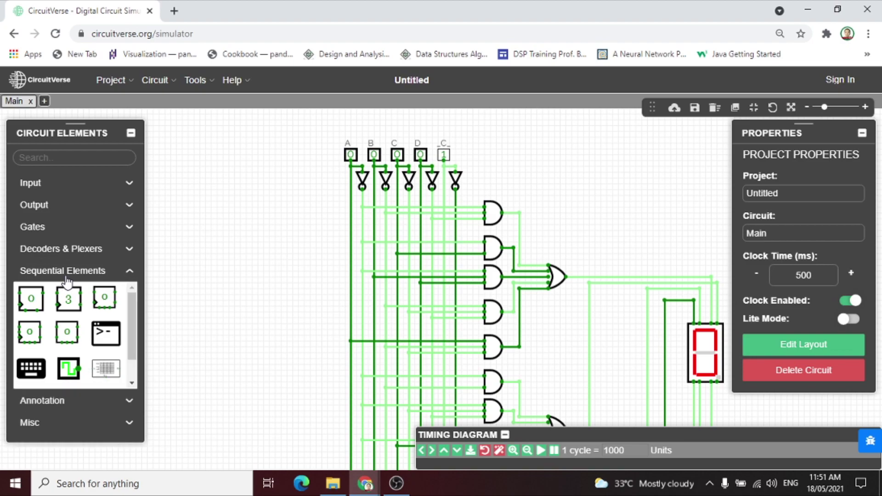
pyautogui.click(37, 297)
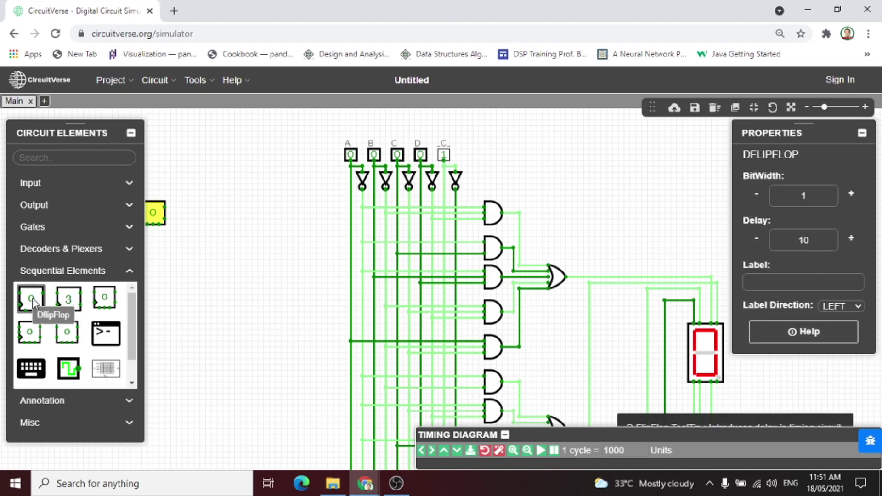
pyautogui.moveTo(293, 238); pyautogui.dragTo(290, 214)
pyautogui.click(68, 299)
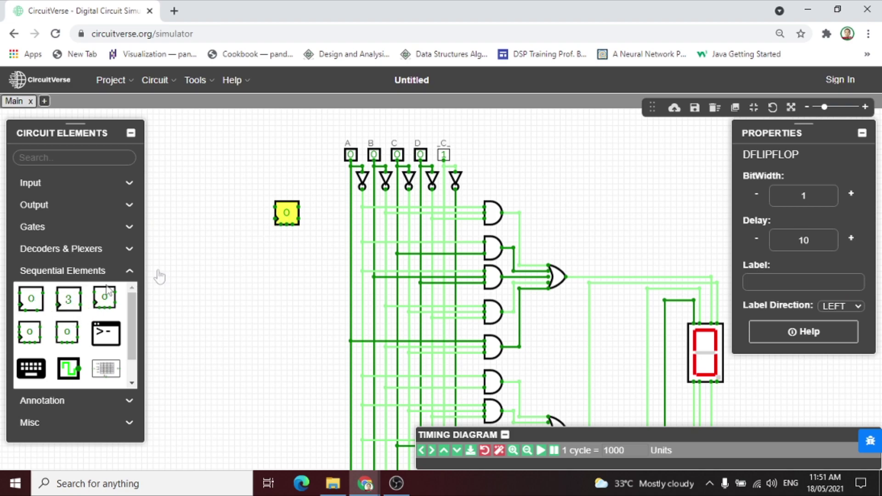
pyautogui.click(232, 216)
# Add the third and fourth D flip-flops to the row and zoom in.
pyautogui.moveTo(230, 260); pyautogui.dragTo(271, 260)
pyautogui.click(30, 299)
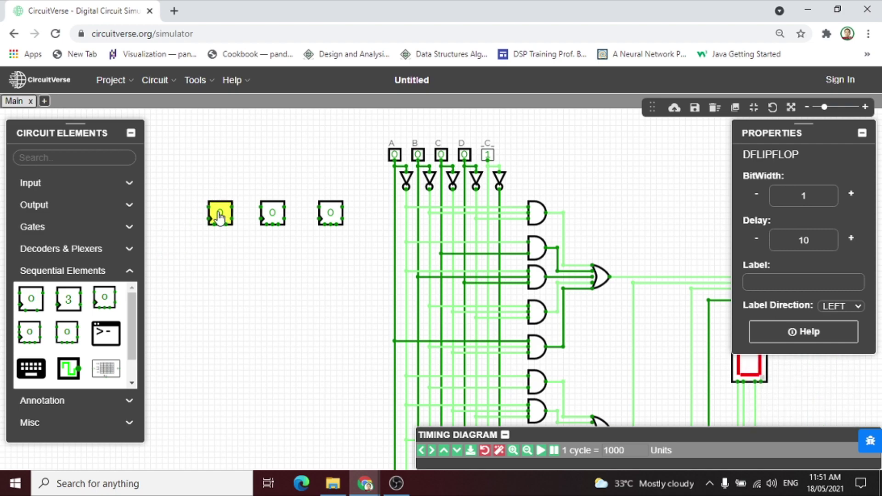
pyautogui.click(220, 216)
pyautogui.moveTo(227, 306); pyautogui.dragTo(270, 304)
pyautogui.click(31, 299)
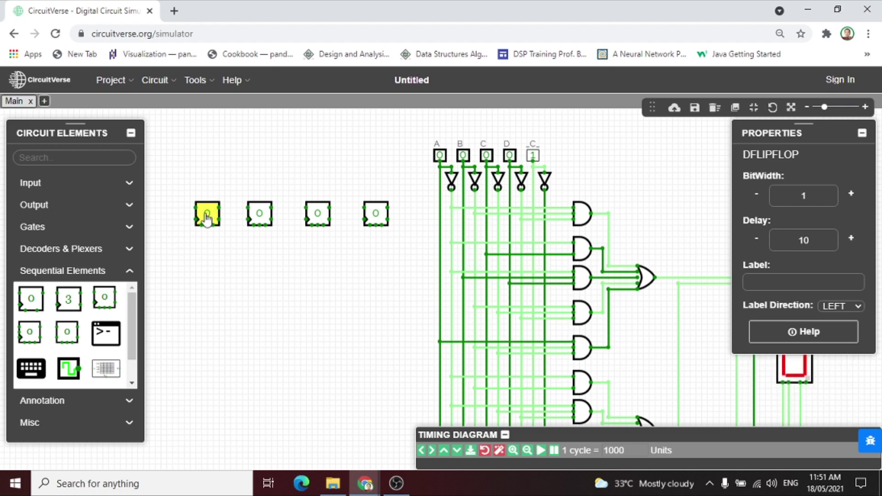
pyautogui.click(195, 219)
pyautogui.scroll(4, 334, 290)
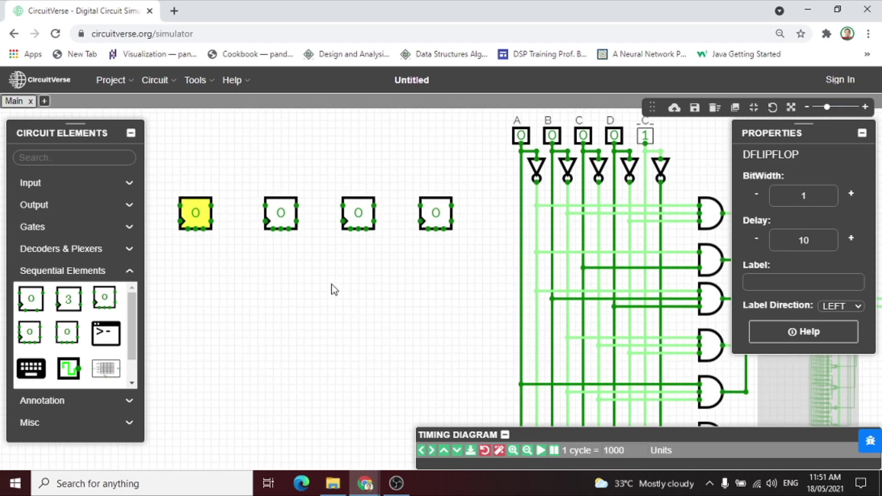
pyautogui.scroll(1, 342, 310)
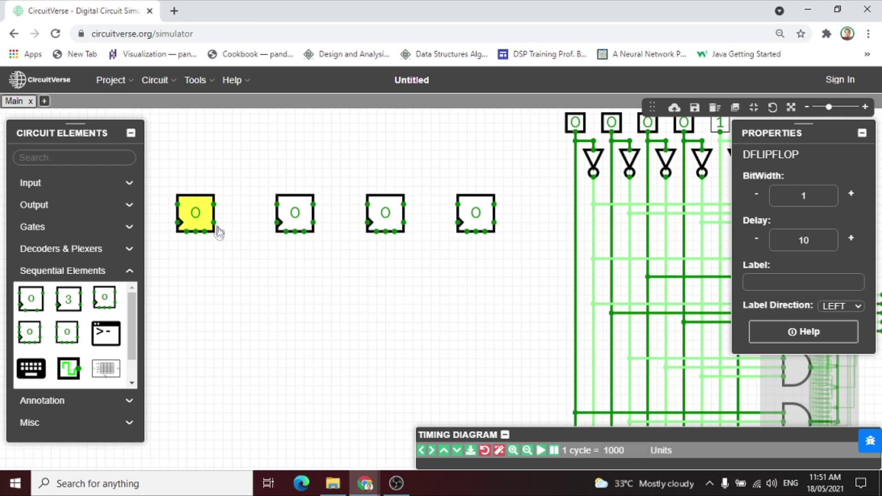
# Wire the first three flip-flops' Q-inverse outputs to the clock inputs of the second, third and fourth.
pyautogui.moveTo(214, 224); pyautogui.dragTo(278, 228)
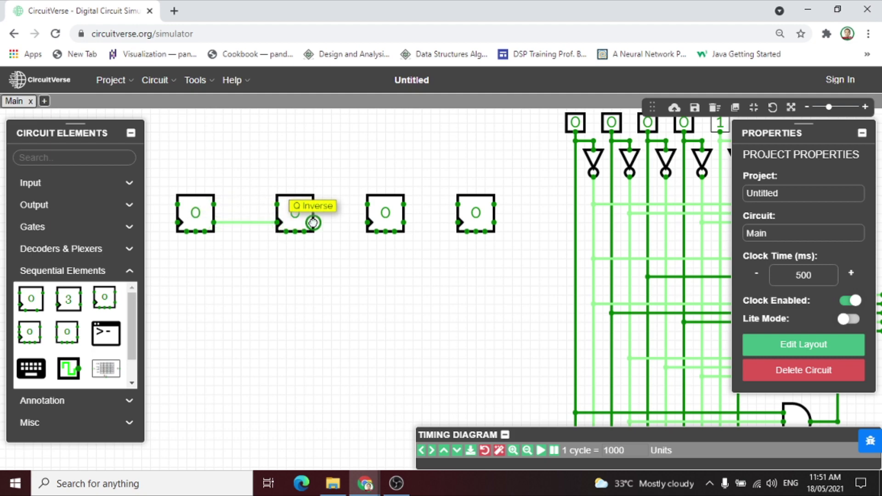
pyautogui.moveTo(324, 224); pyautogui.dragTo(368, 226)
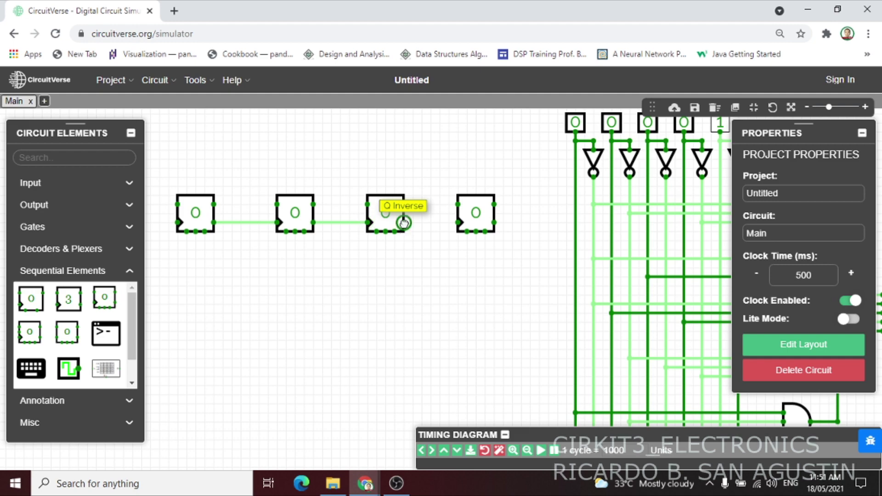
pyautogui.moveTo(404, 223); pyautogui.dragTo(458, 224)
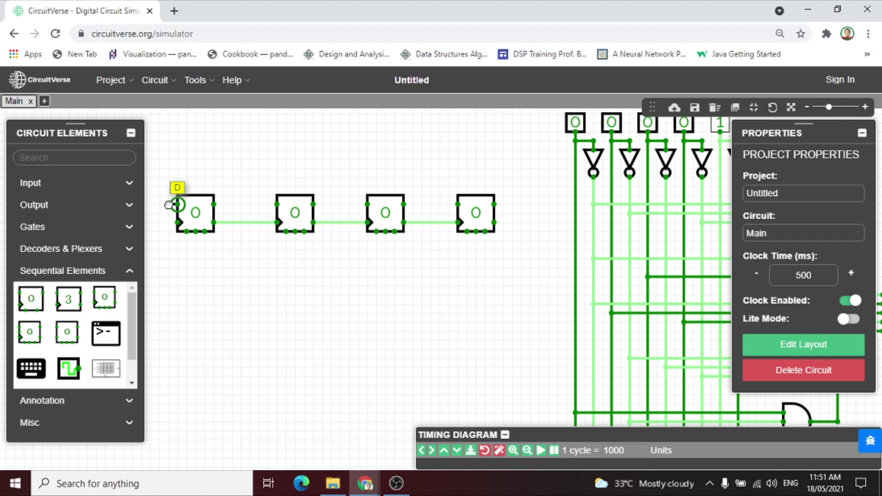
# Loop the first flip-flop's D input over to its Q-inverse output, and start the second's feedback wire.
pyautogui.moveTo(165, 205); pyautogui.dragTo(168, 204)
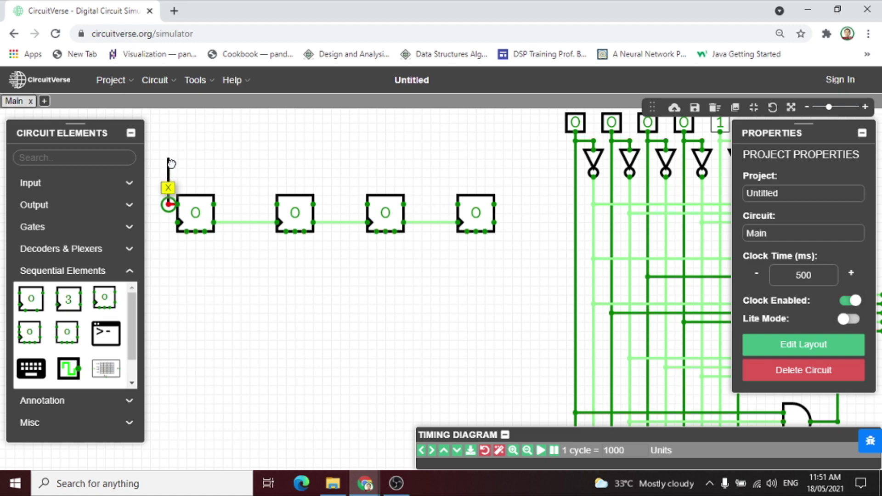
pyautogui.moveTo(170, 162); pyautogui.dragTo(231, 223)
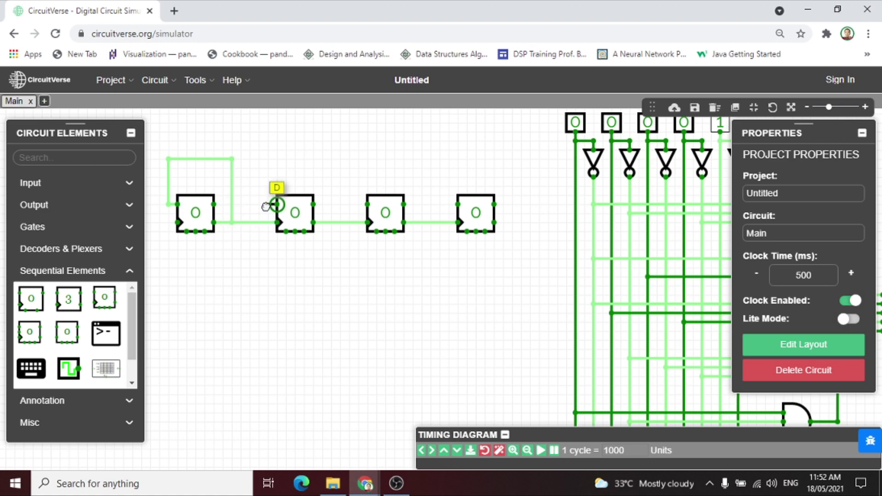
pyautogui.moveTo(266, 205); pyautogui.dragTo(521, 224)
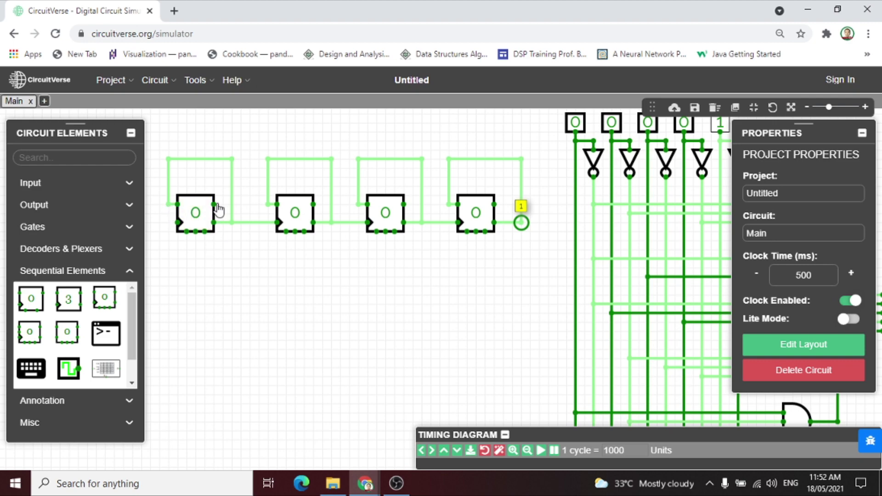
# Run vertical wires up from all four Q outputs, levelling the first with the others.
pyautogui.moveTo(220, 205); pyautogui.dragTo(223, 141)
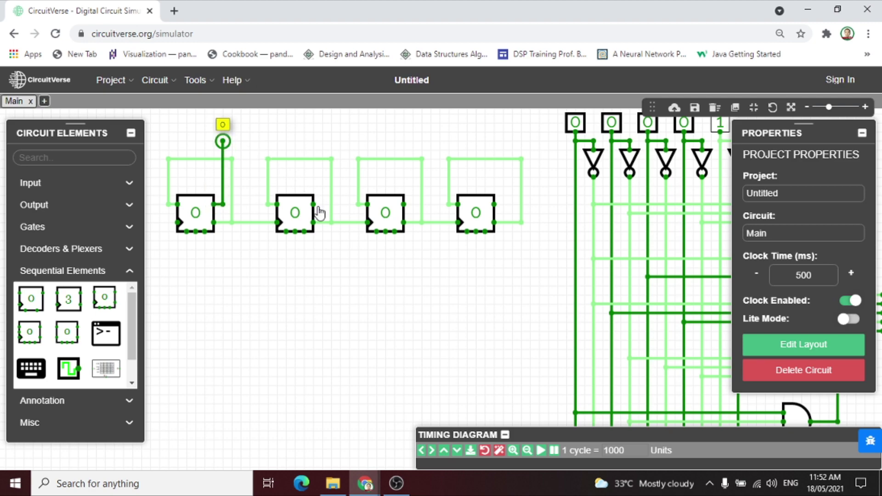
pyautogui.moveTo(315, 204); pyautogui.dragTo(322, 133)
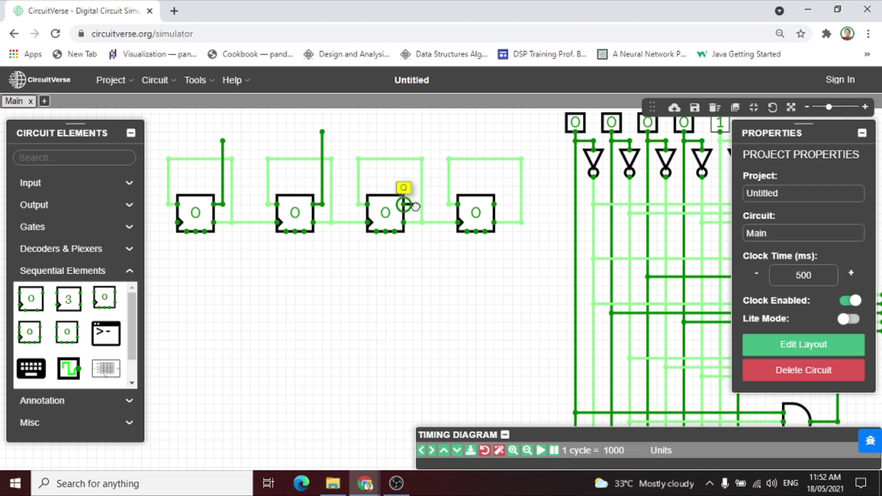
pyautogui.moveTo(413, 205); pyautogui.dragTo(413, 133)
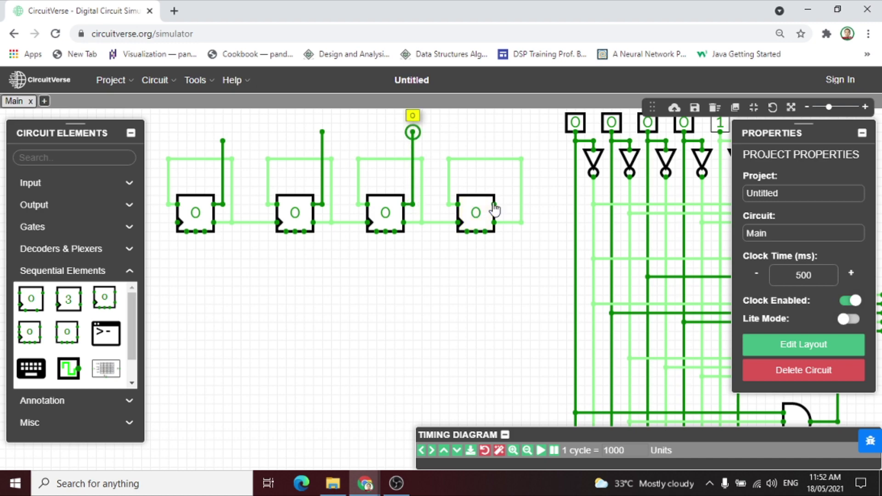
pyautogui.moveTo(500, 203); pyautogui.dragTo(503, 133)
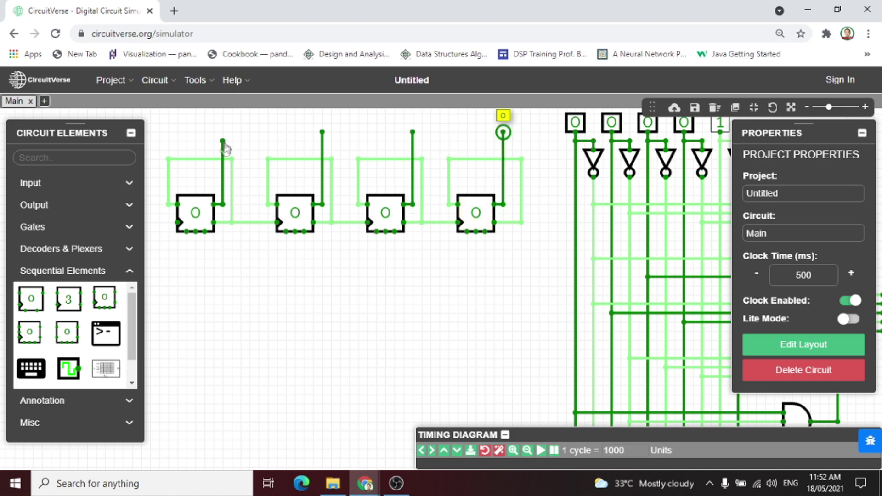
pyautogui.moveTo(224, 144); pyautogui.dragTo(225, 134)
pyautogui.moveTo(378, 277); pyautogui.dragTo(373, 323)
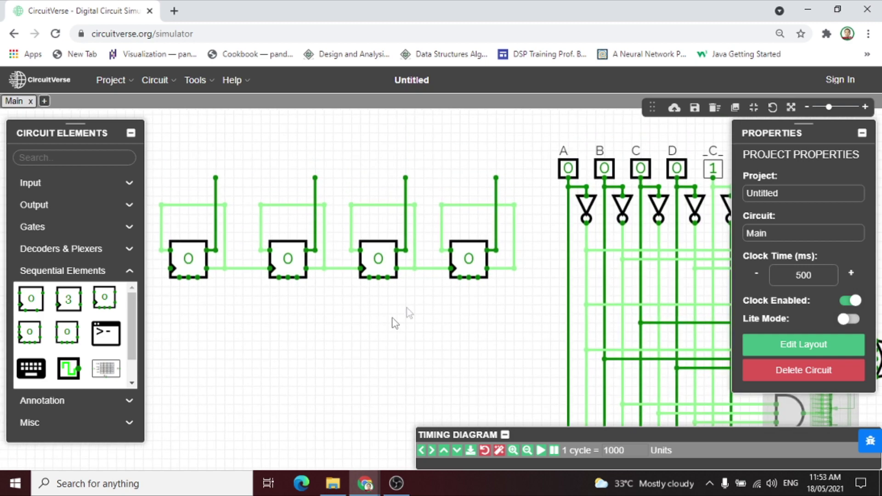
# Add a text label 'D' beside the first flip-flop's output wire.
pyautogui.click(71, 405)
pyautogui.click(42, 361)
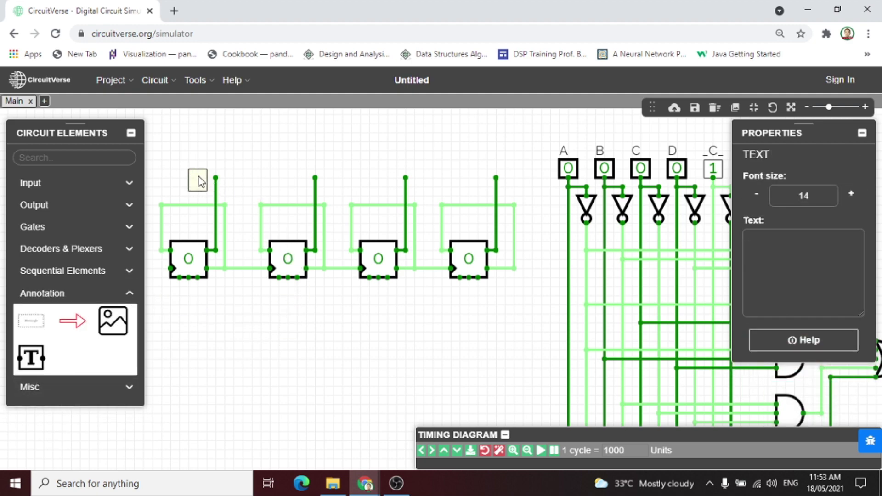
pyautogui.write('D')
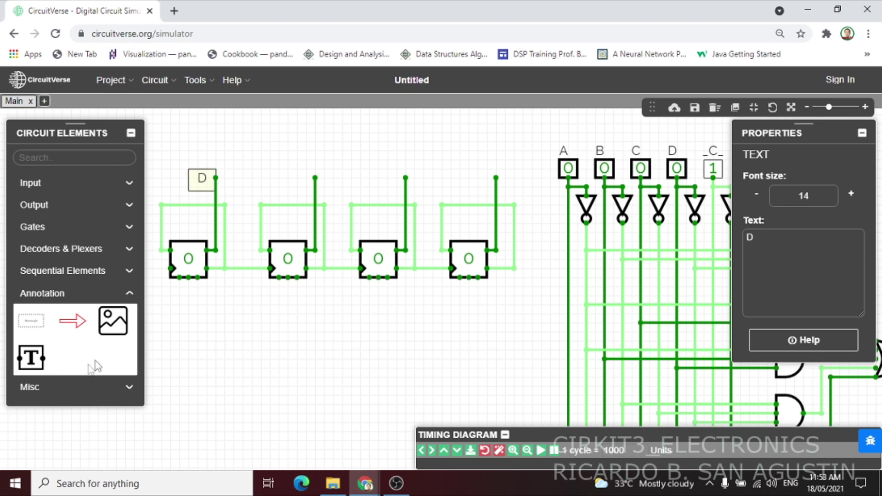
pyautogui.click(31, 357)
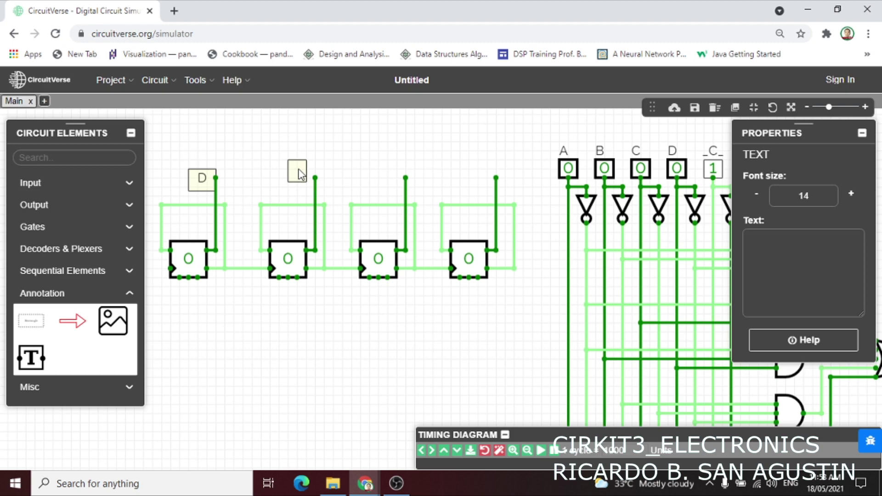
pyautogui.click(298, 180)
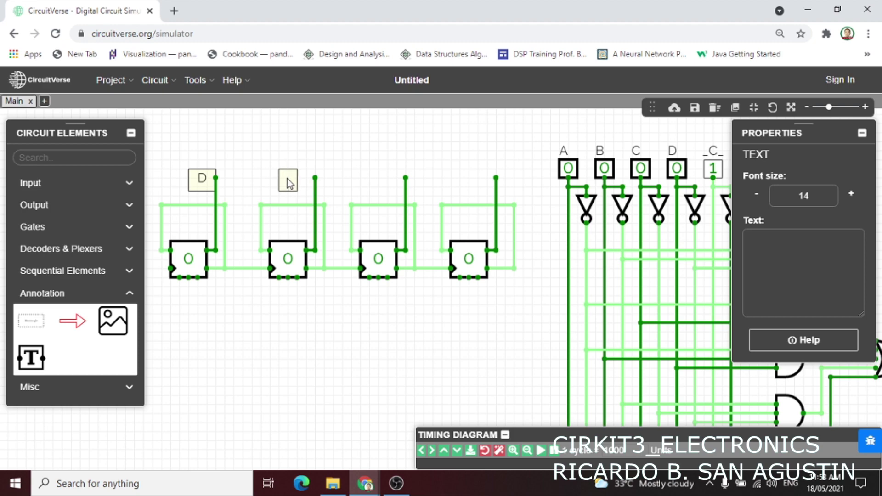
pyautogui.click(197, 181)
pyautogui.moveTo(191, 184)
pyautogui.mouseDown()
pyautogui.moveTo(192, 197)
pyautogui.moveTo(201, 183)
pyautogui.mouseUp()
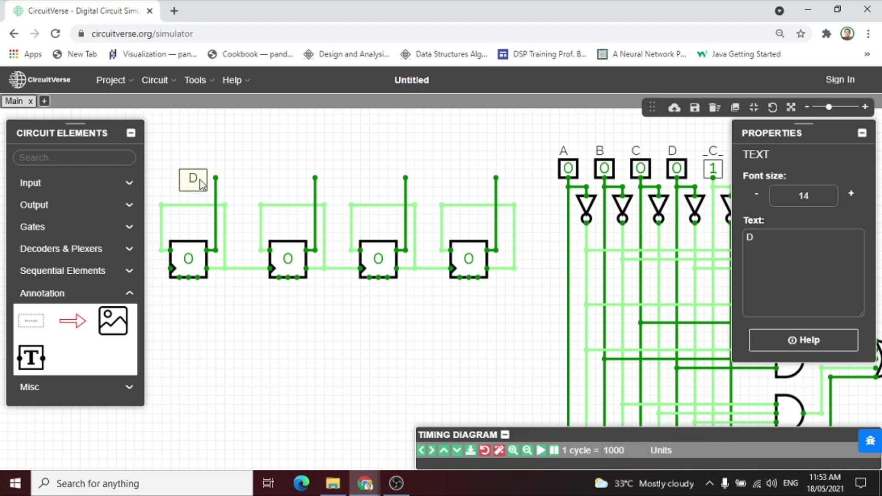
# Label the second and third flip-flops 'C' and 'B'.
pyautogui.click(30, 357)
pyautogui.click(298, 181)
pyautogui.moveTo(287, 178); pyautogui.dragTo(289, 182)
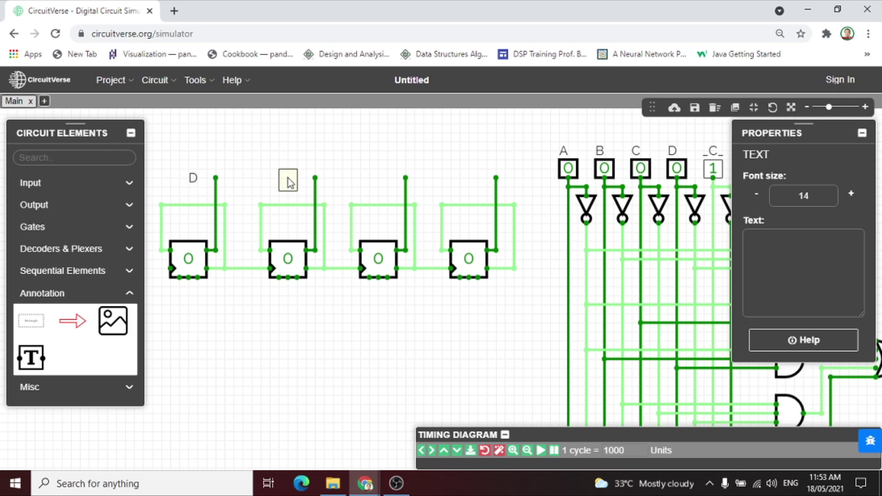
pyautogui.write('C')
pyautogui.click(30, 357)
pyautogui.click(389, 178)
pyautogui.write('B')
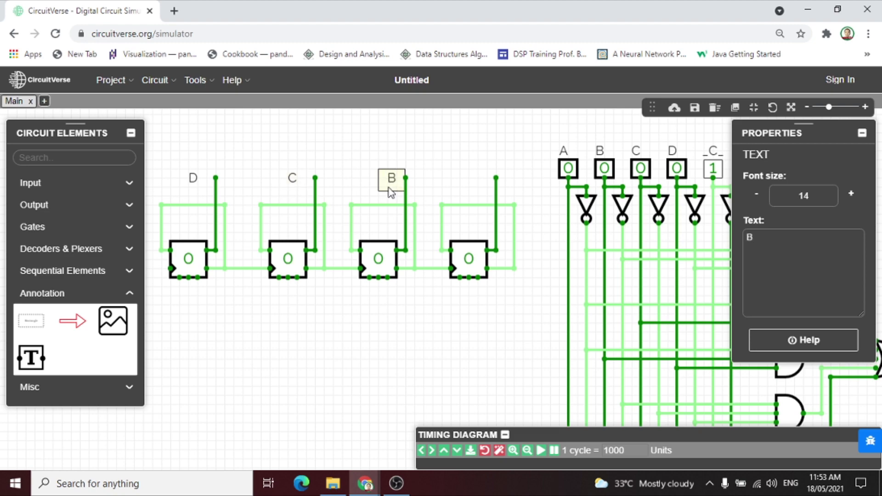
pyautogui.moveTo(390, 192); pyautogui.dragTo(381, 192)
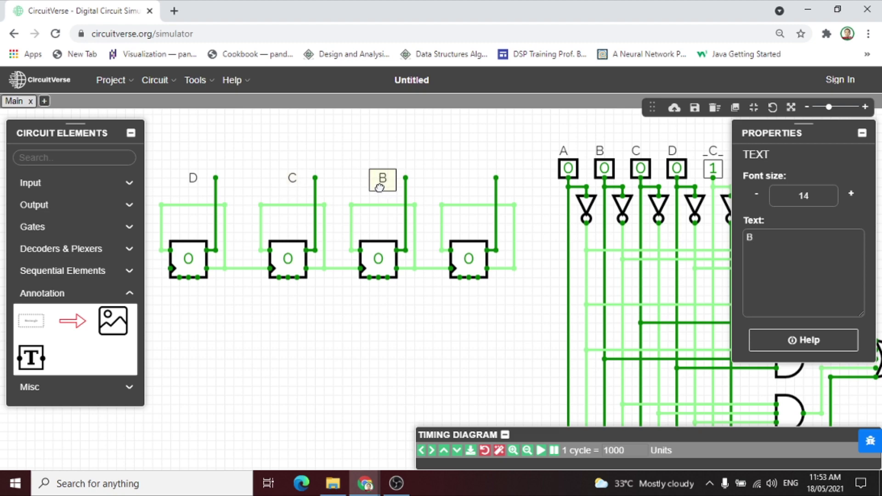
# Label the fourth flip-flop 'A' and finish editing the labels.
pyautogui.click(35, 359)
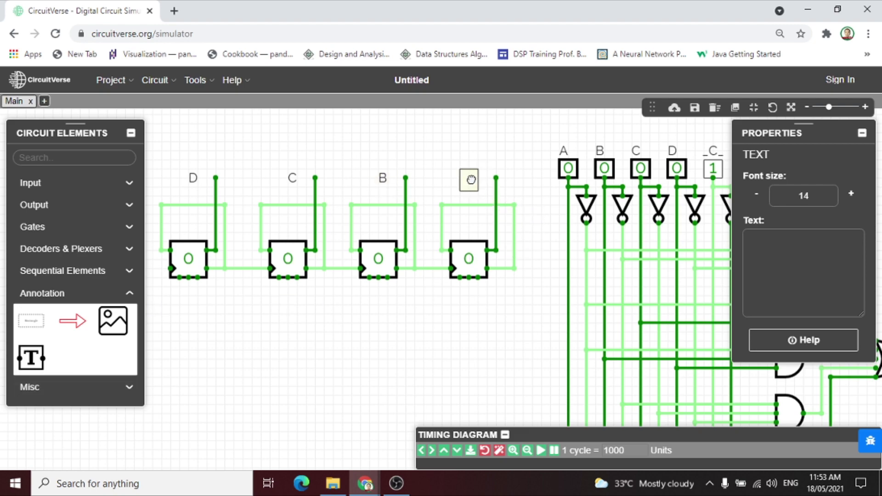
pyautogui.click(473, 184)
pyautogui.write('A')
pyautogui.click(454, 359)
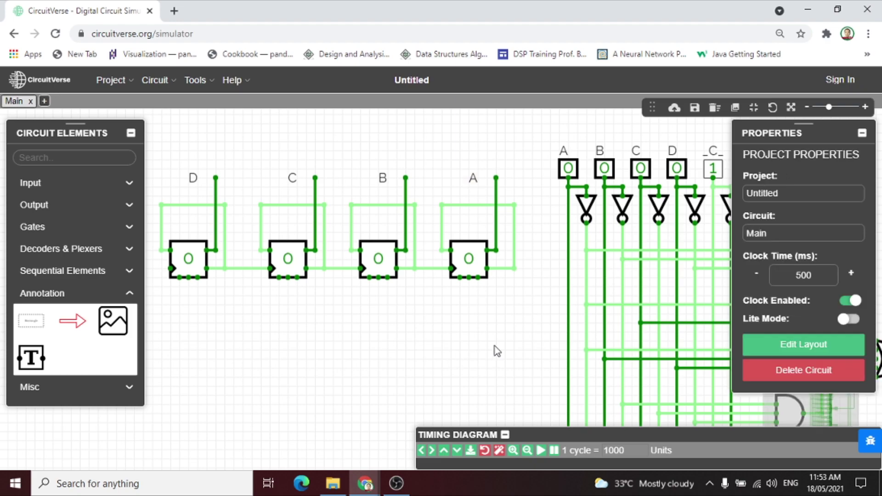
pyautogui.moveTo(509, 324); pyautogui.dragTo(468, 343)
# Replace input switch A and its label with a wire from flip-flop A's output.
pyautogui.scroll(-1, 482, 344)
pyautogui.scroll(-1, 464, 340)
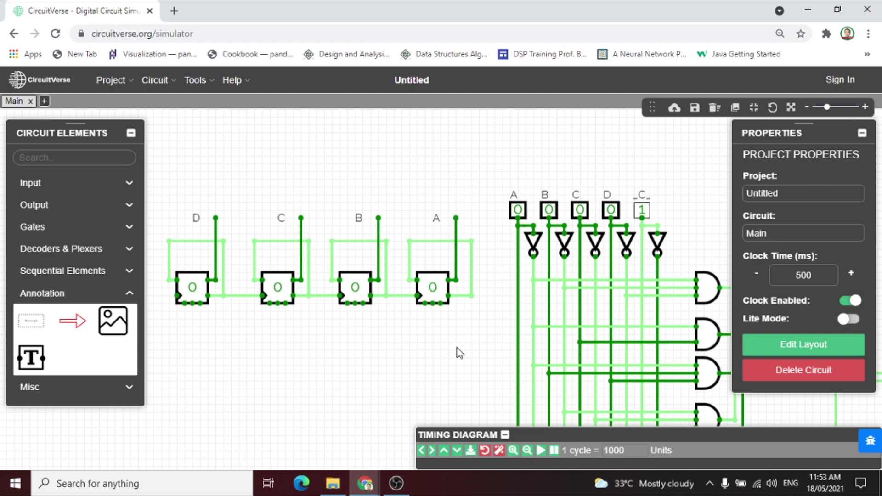
pyautogui.moveTo(459, 350); pyautogui.dragTo(444, 335)
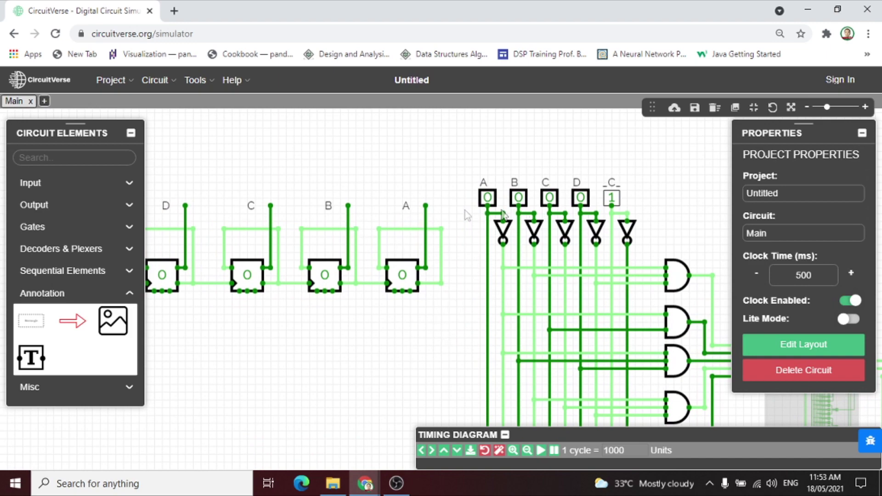
pyautogui.click(131, 132)
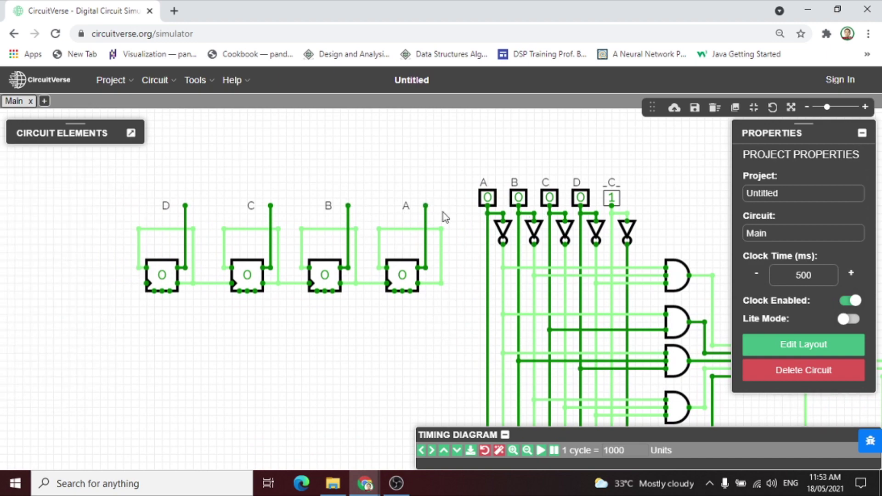
pyautogui.click(488, 198)
pyautogui.press('Delete')
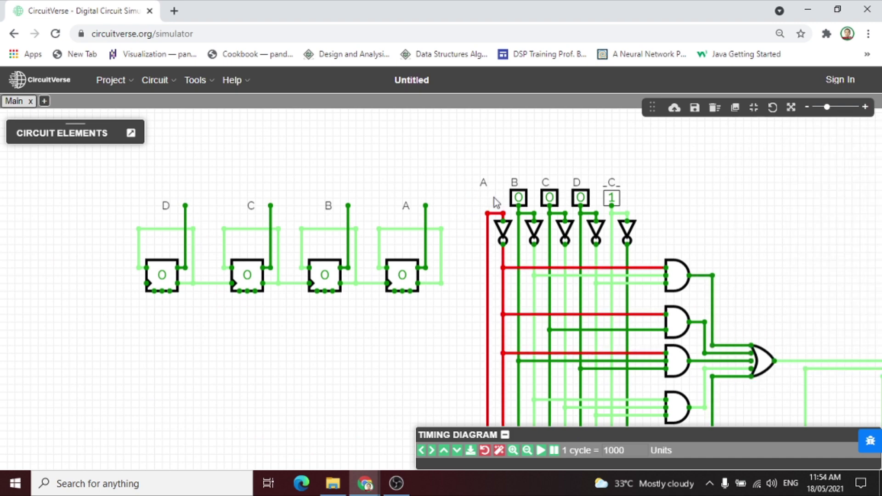
pyautogui.moveTo(426, 206); pyautogui.dragTo(493, 196)
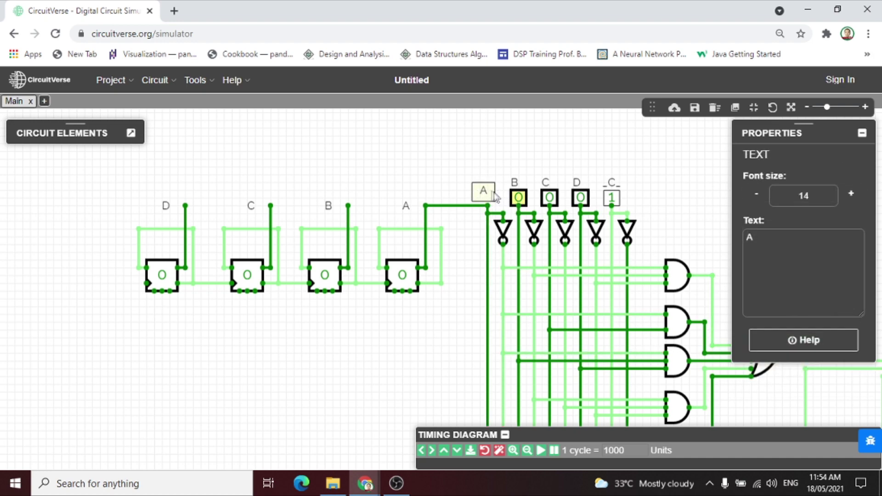
pyautogui.press('Delete')
# Delete input B's label and switch, and wire flip-flop B into the B column.
pyautogui.click(515, 182)
pyautogui.press('Delete')
pyautogui.click(518, 198)
pyautogui.press('Delete')
pyautogui.moveTo(349, 206); pyautogui.dragTo(518, 214)
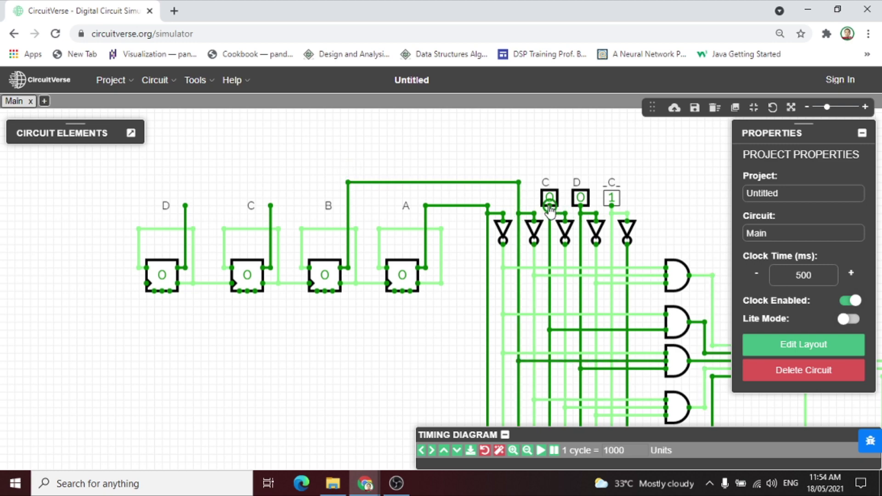
# Delete input C's switch and label, and wire flip-flop C into the C column.
pyautogui.click(550, 202)
pyautogui.press('Delete')
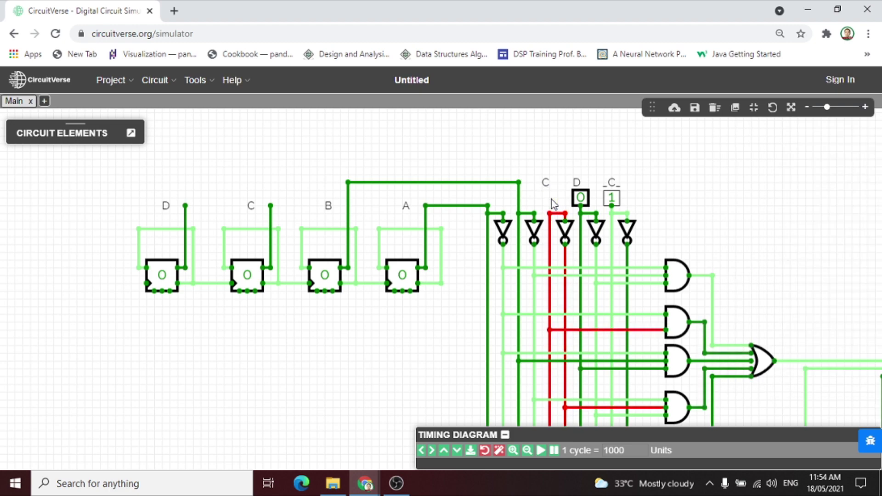
pyautogui.click(545, 189)
pyautogui.press('Delete')
pyautogui.moveTo(272, 206); pyautogui.dragTo(550, 213)
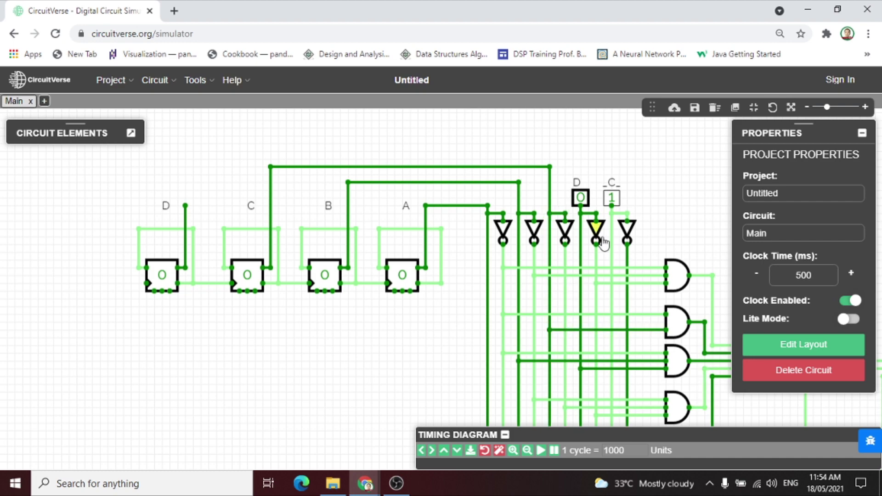
# Delete input D's switch and label, and wire flip-flop D into the D column.
pyautogui.click(581, 200)
pyautogui.press('Delete')
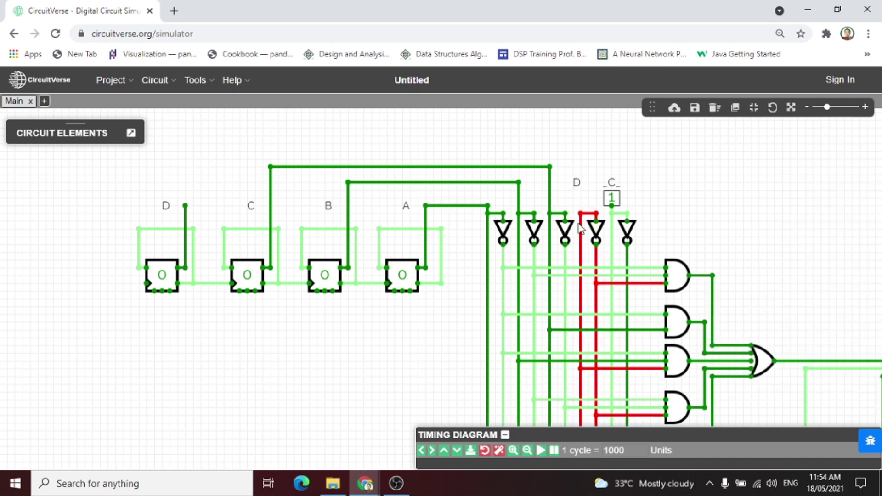
pyautogui.click(576, 189)
pyautogui.press('Delete')
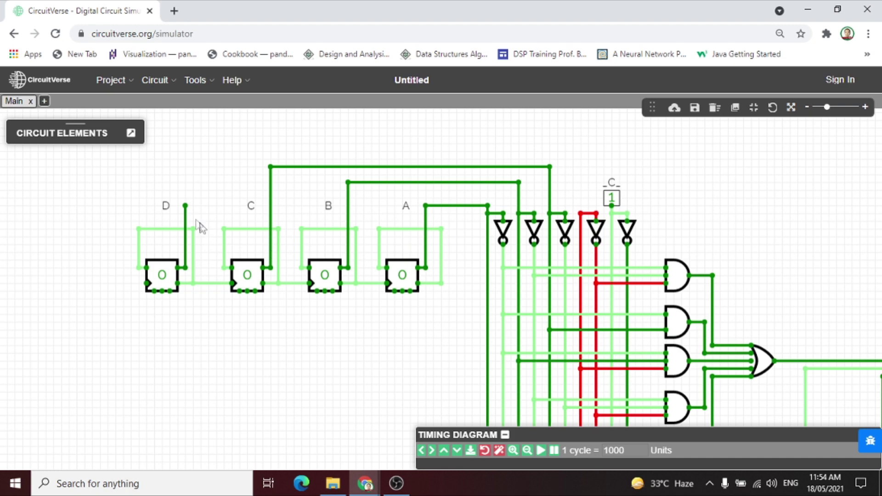
pyautogui.moveTo(186, 208)
pyautogui.mouseDown()
pyautogui.moveTo(187, 152)
pyautogui.moveTo(525, 151)
pyautogui.moveTo(580, 152)
pyautogui.moveTo(581, 213)
pyautogui.mouseUp()
# Place a Clock element from Sequential Elements to the left of flip-flop D.
pyautogui.scroll(-3, 340, 358)
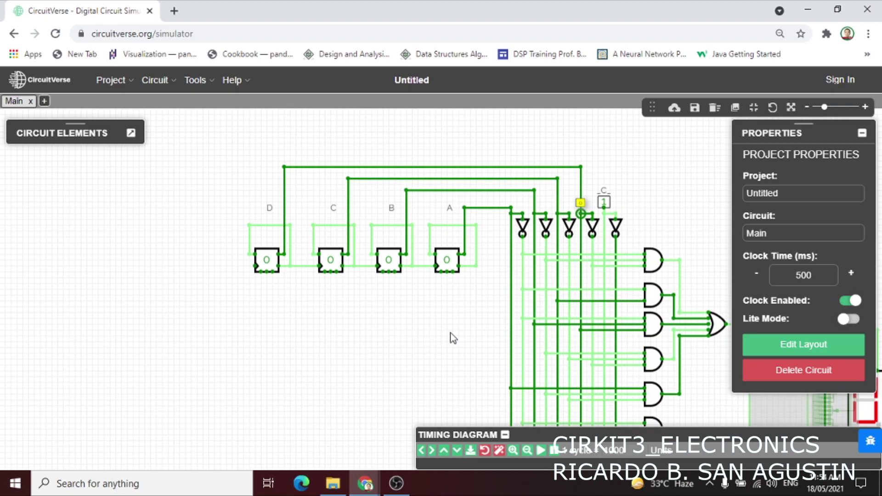
pyautogui.scroll(2, 385, 330)
pyautogui.scroll(-3, 354, 329)
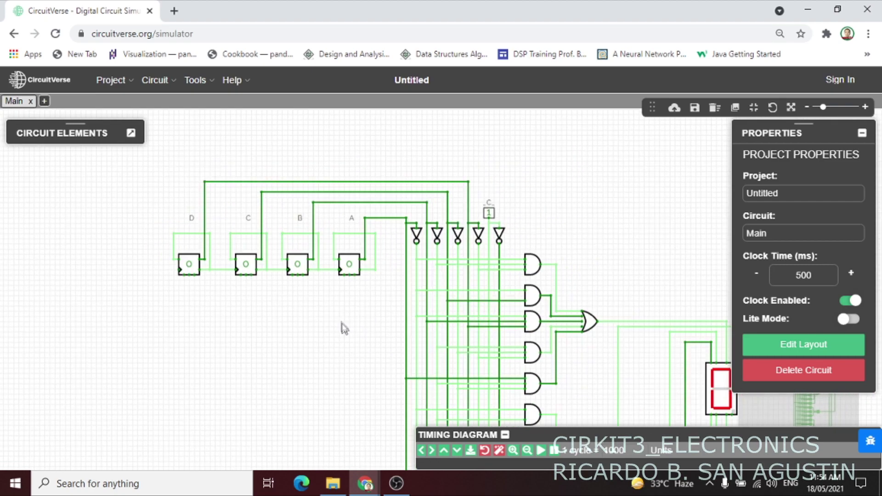
pyautogui.click(862, 132)
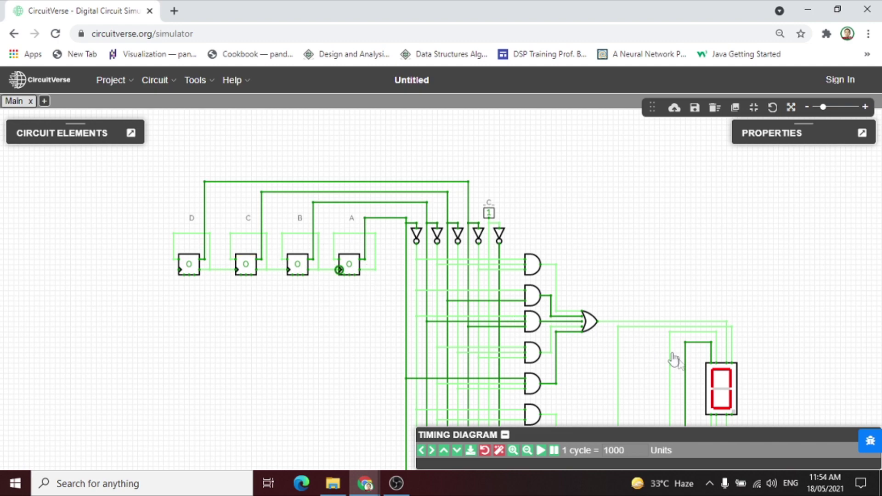
pyautogui.click(131, 134)
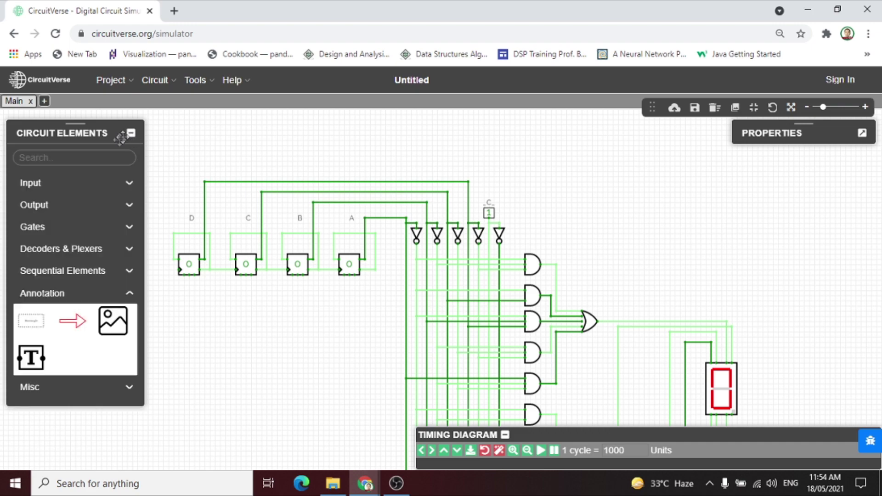
pyautogui.click(89, 274)
pyautogui.click(69, 369)
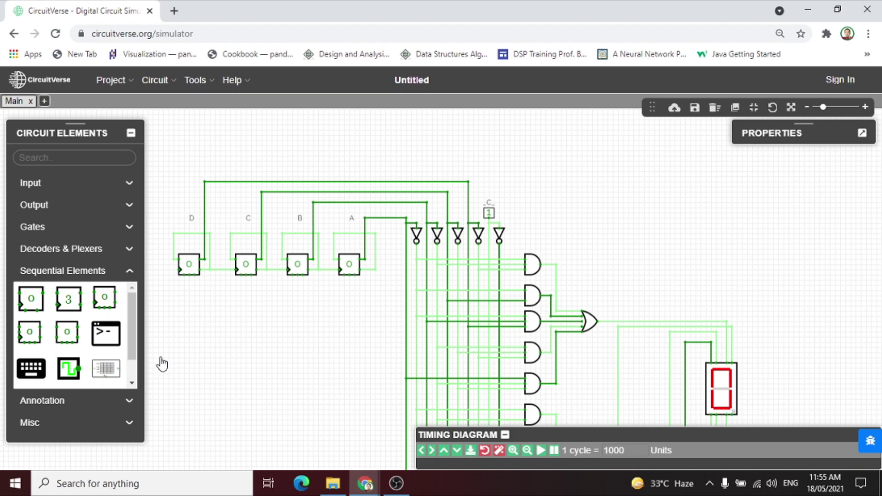
pyautogui.click(153, 269)
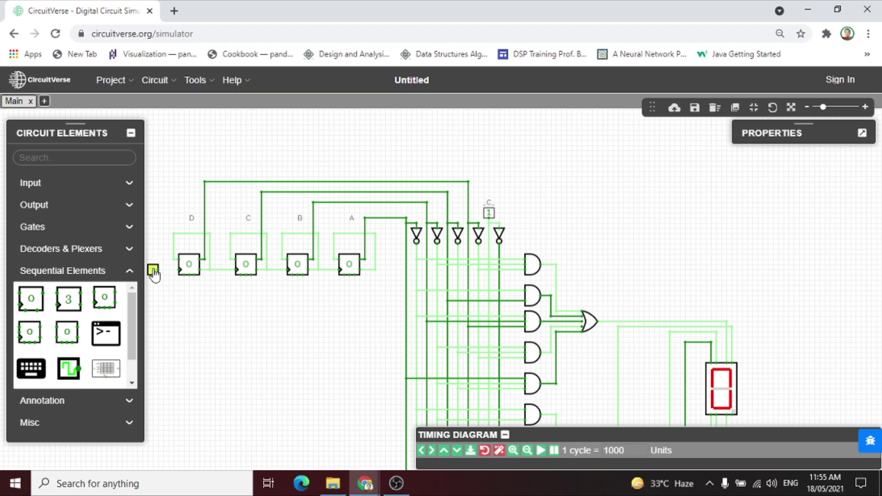
# Connect the clock to flip-flop D's clock input so the display starts counting.
pyautogui.click(131, 132)
pyautogui.scroll(4, 191, 348)
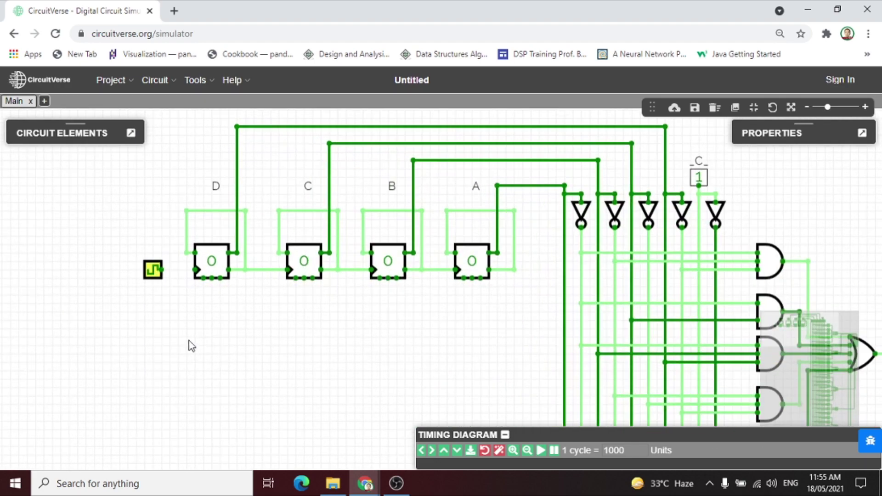
pyautogui.moveTo(163, 270); pyautogui.dragTo(202, 269)
pyautogui.scroll(-3, 322, 343)
pyautogui.moveTo(423, 249); pyautogui.dragTo(268, 295)
pyautogui.scroll(-1, 252, 319)
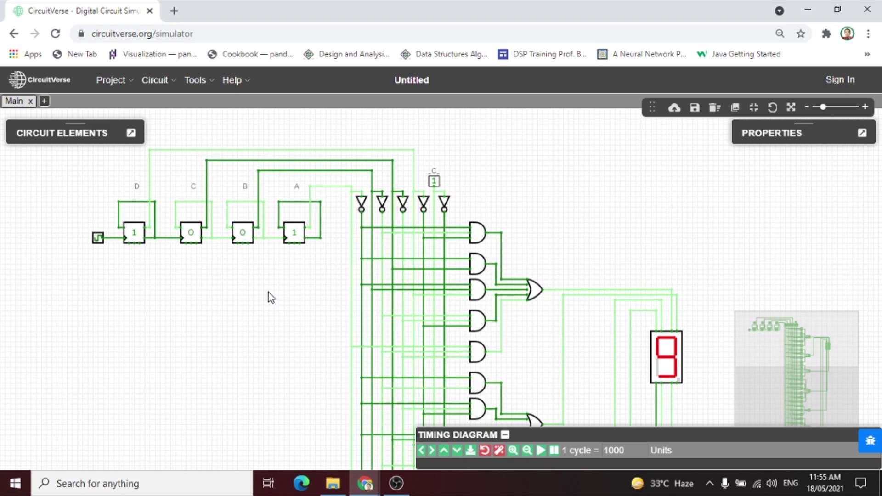